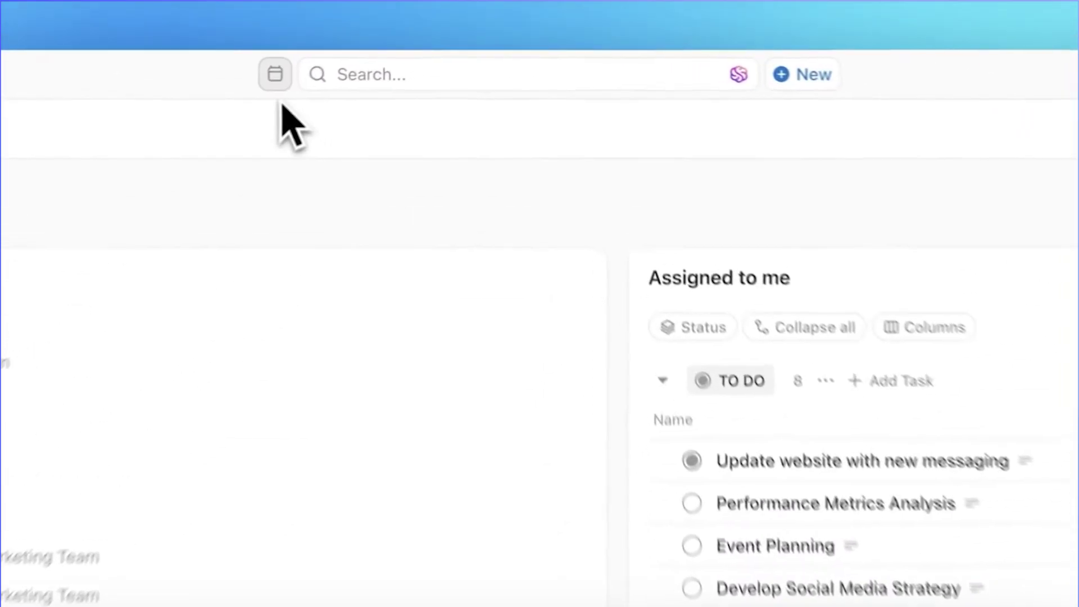
# Step: Add a New York (EST) time zone column to the full week calendar
pyautogui.click(275, 74)
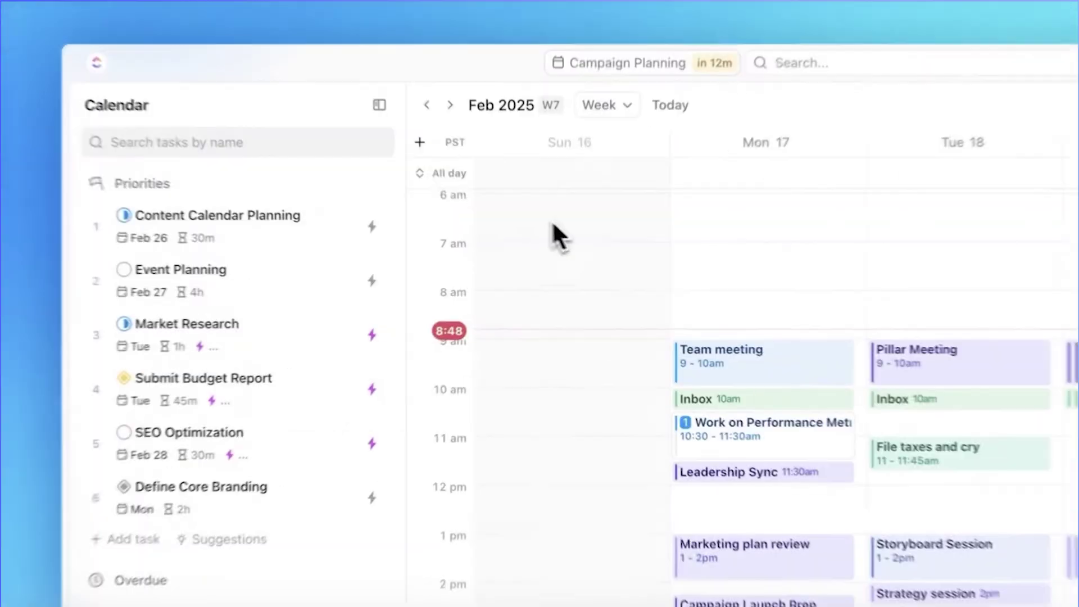
pyautogui.click(419, 141)
pyautogui.write('new y')
pyautogui.press('Return')
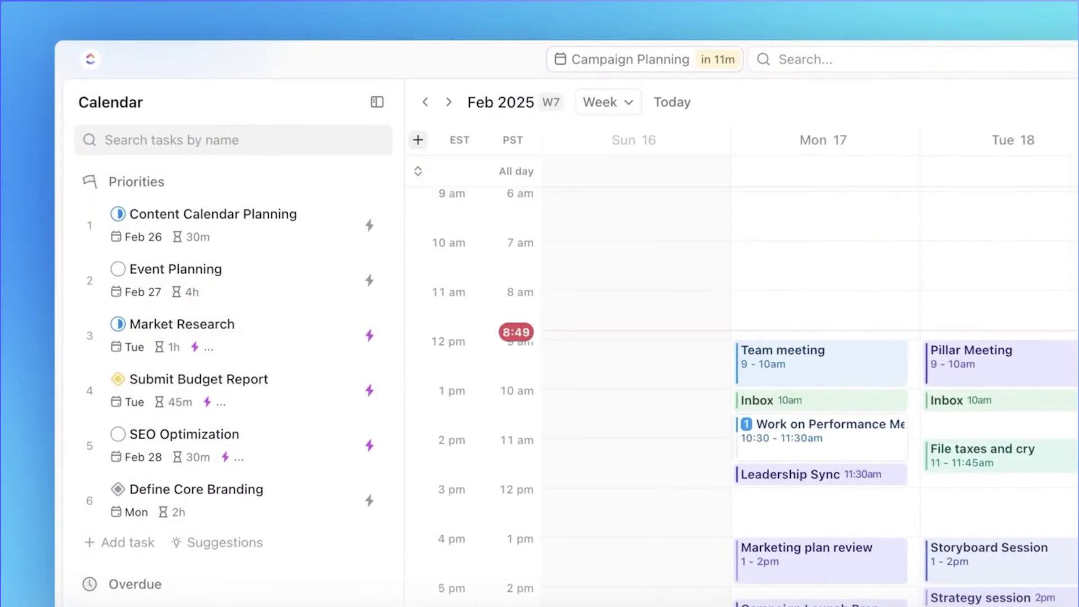
# Step: Schedule a Dentist event on Wednesday 19 from 11am to 12pm
pyautogui.click(565, 151)
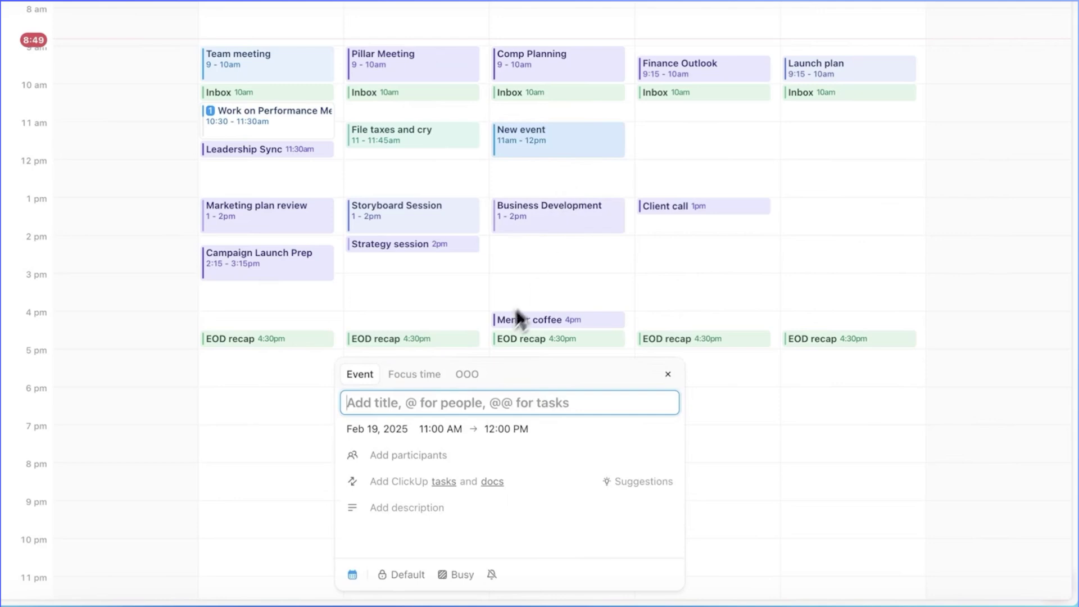
pyautogui.click(471, 372)
pyautogui.write('Dentist')
pyautogui.press('Return')
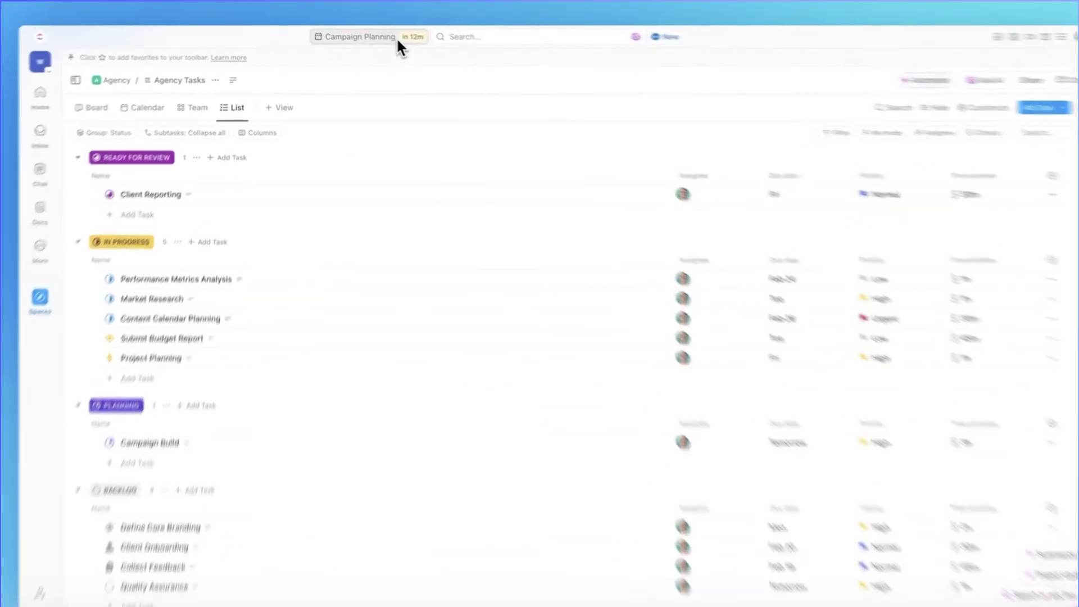
pyautogui.click(397, 40)
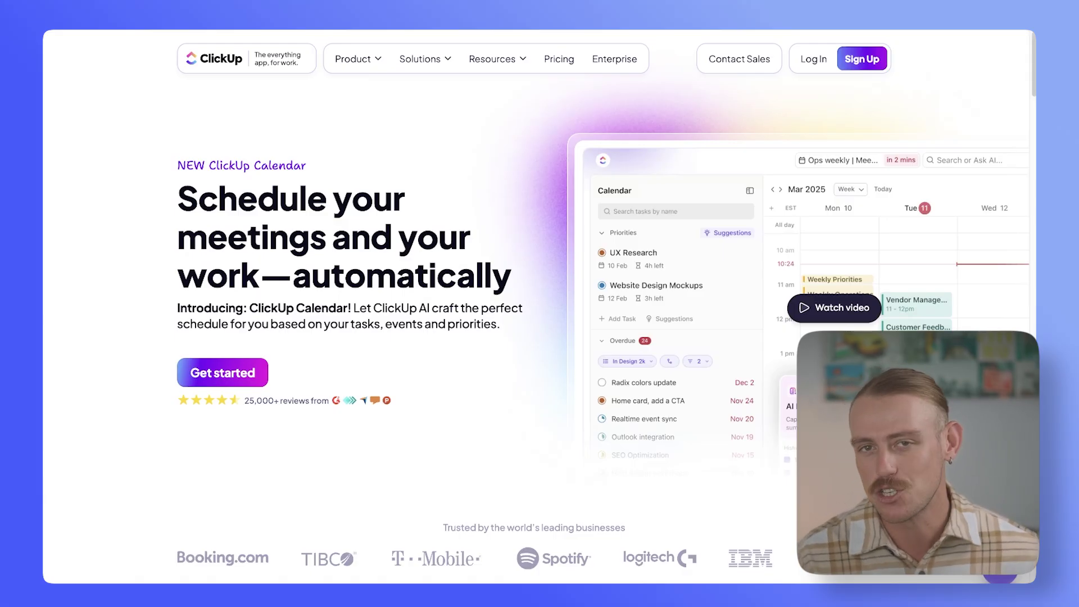
# Step: Scroll down the ClickUp Calendar landing page through its feature cards
pyautogui.scroll(-1, 540, 304)
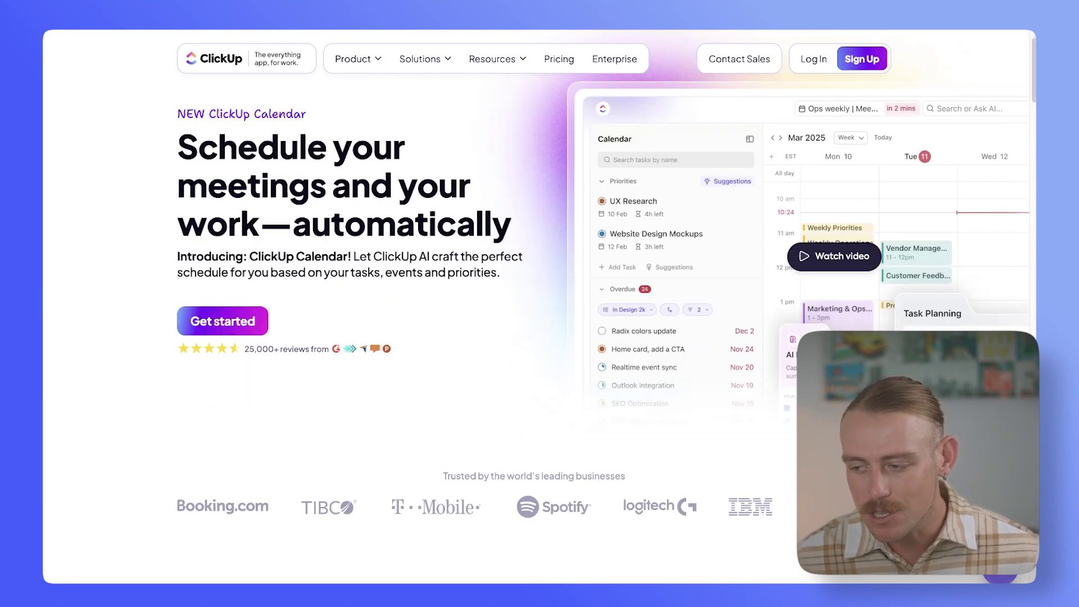
pyautogui.scroll(-8, 540, 303)
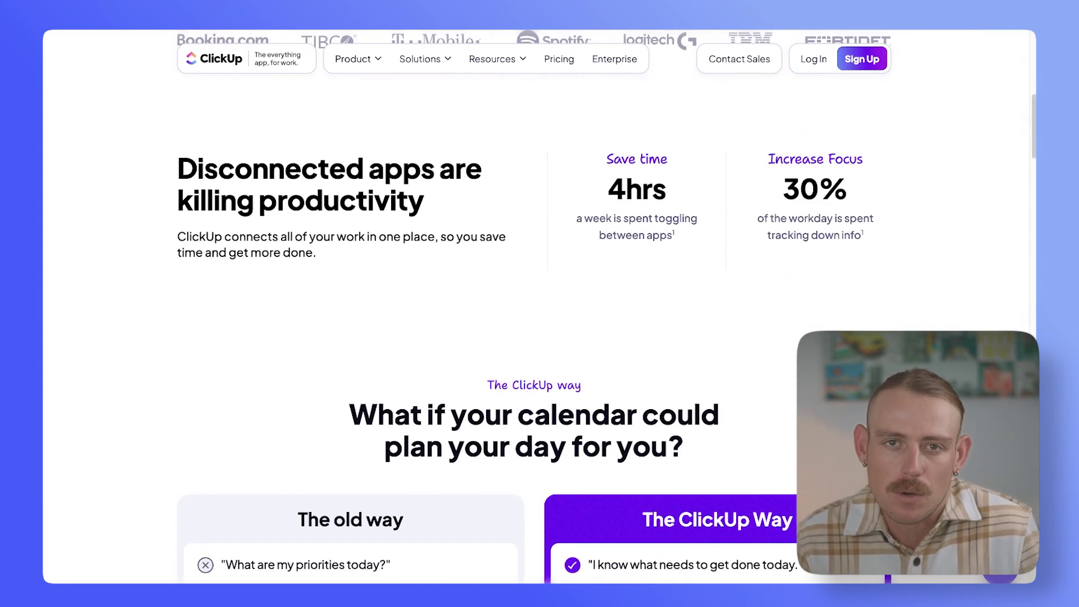
pyautogui.scroll(-13, 487, 381)
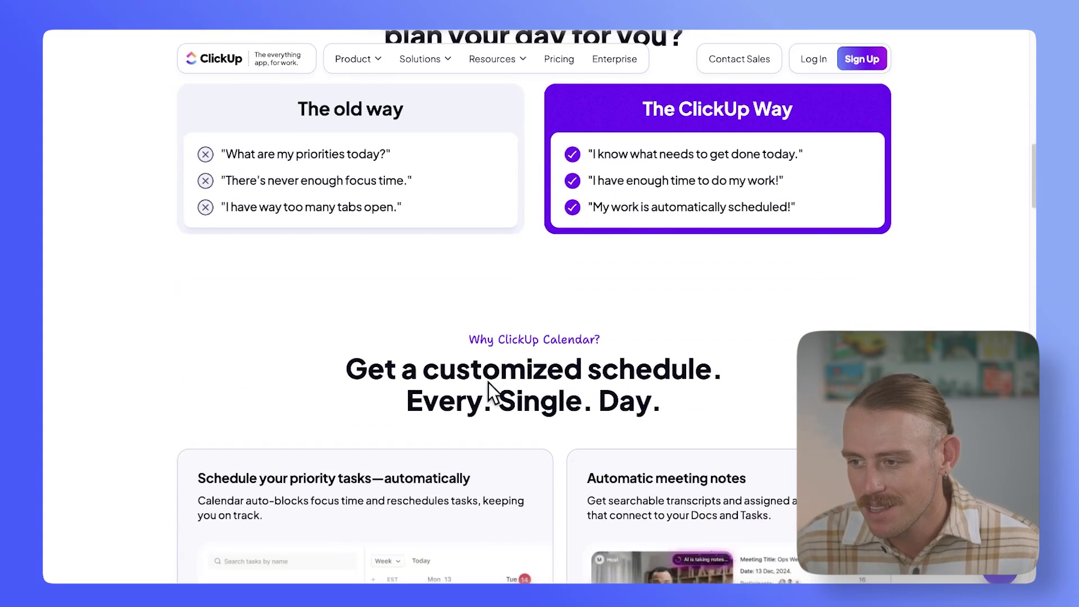
pyautogui.scroll(-3, 490, 387)
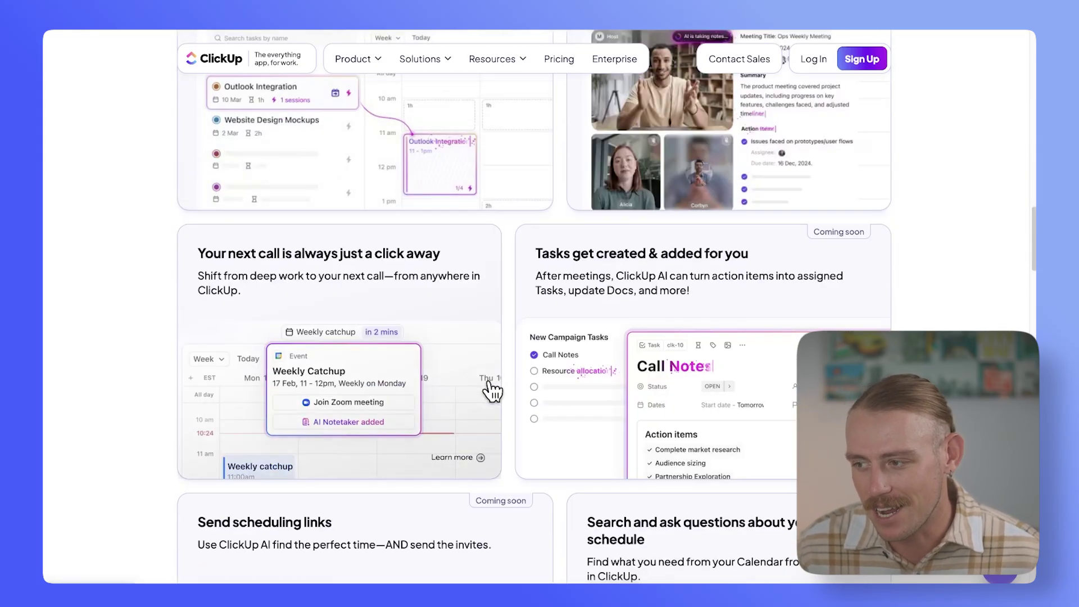
pyautogui.scroll(-1, 692, 321)
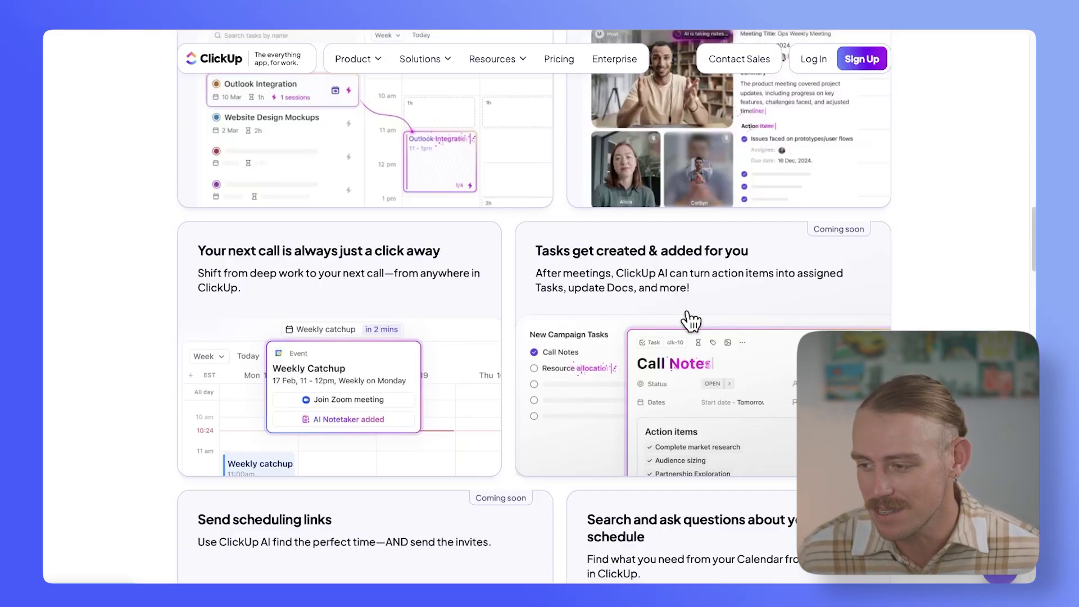
pyautogui.scroll(-3, 692, 318)
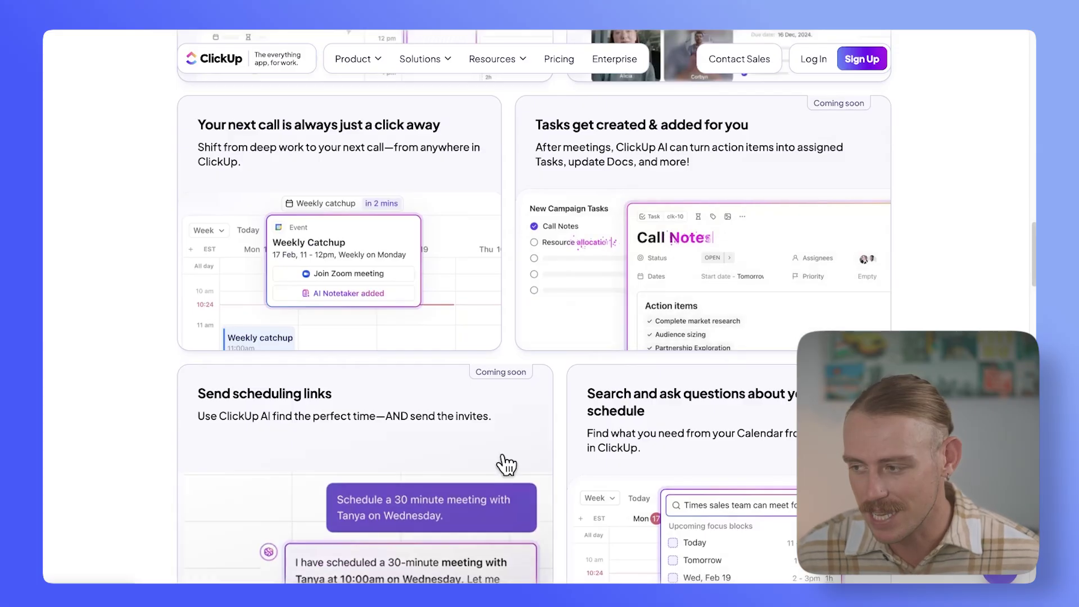
pyautogui.scroll(-2, 704, 465)
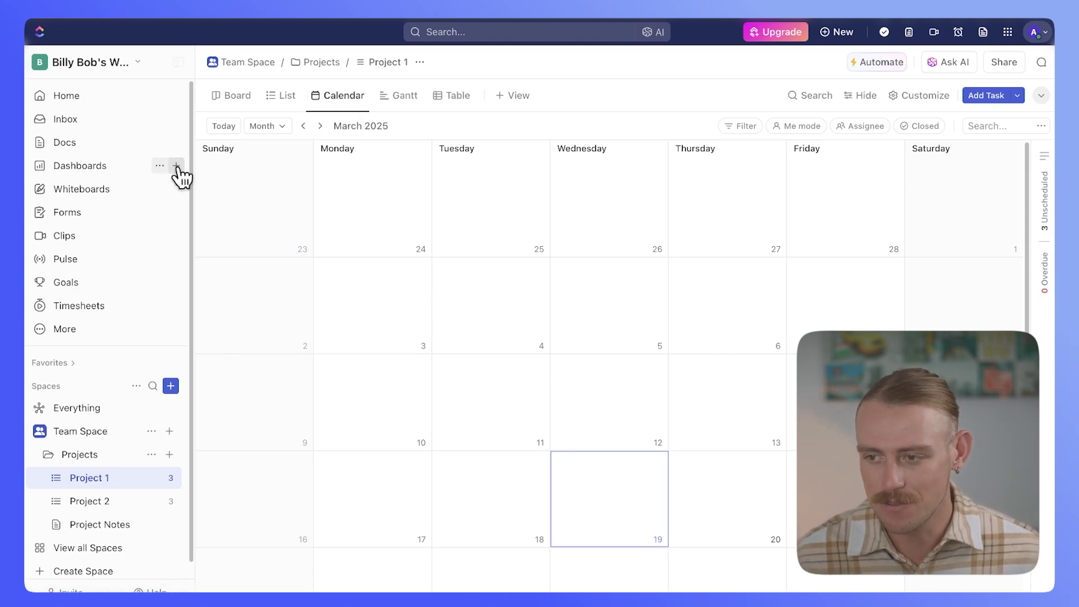
pyautogui.click(108, 336)
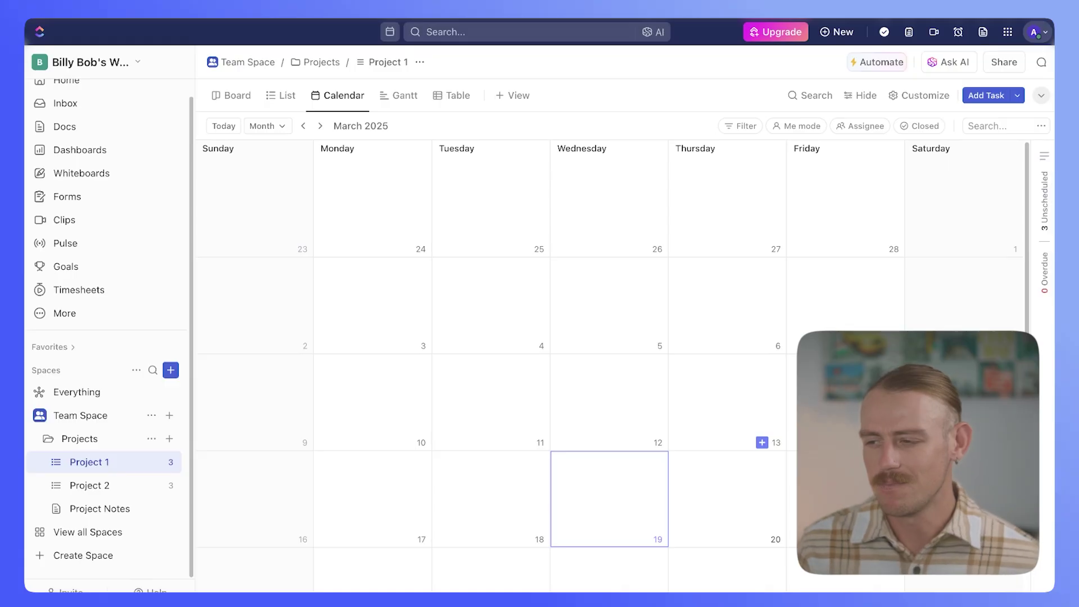
pyautogui.scroll(1, 113, 272)
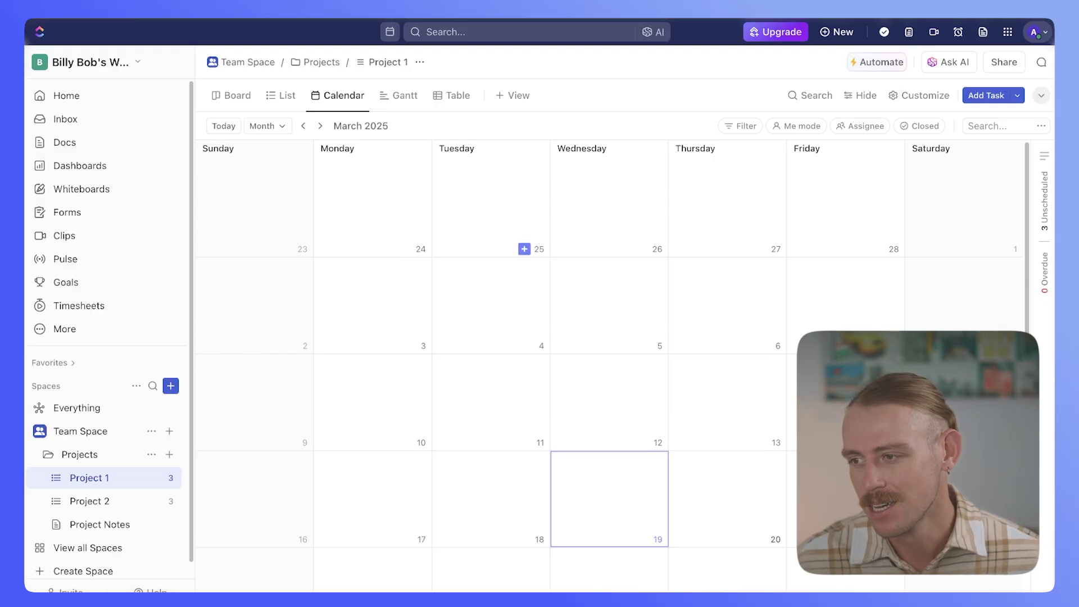
# Step: Connect a personal Google Calendar account from the calendar getting-started screen through the App Center
pyautogui.click(390, 33)
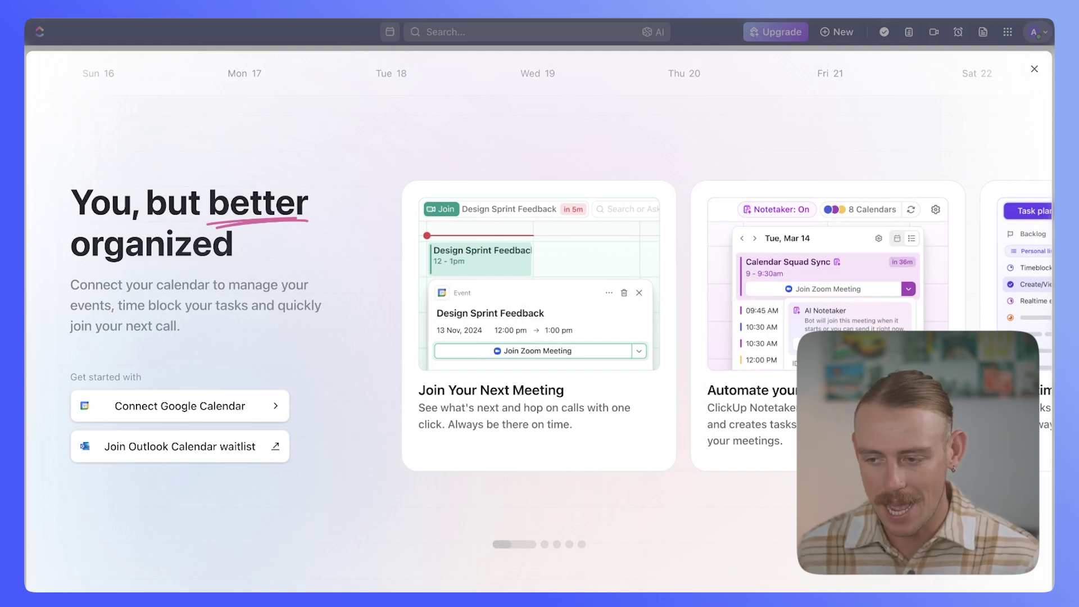
pyautogui.click(208, 416)
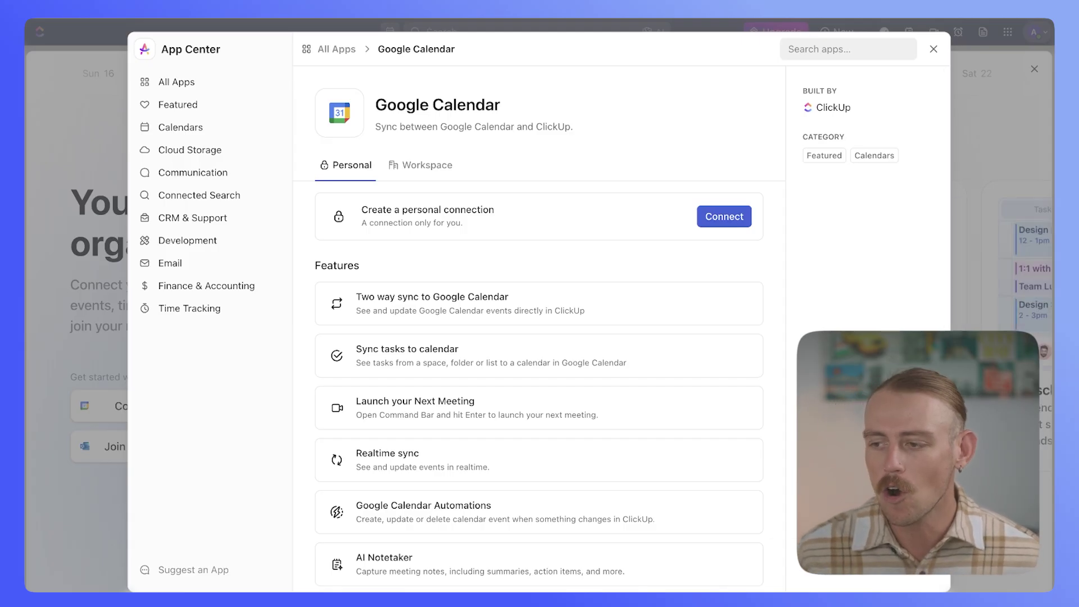
pyautogui.scroll(-1, 538, 332)
pyautogui.scroll(-1, 539, 331)
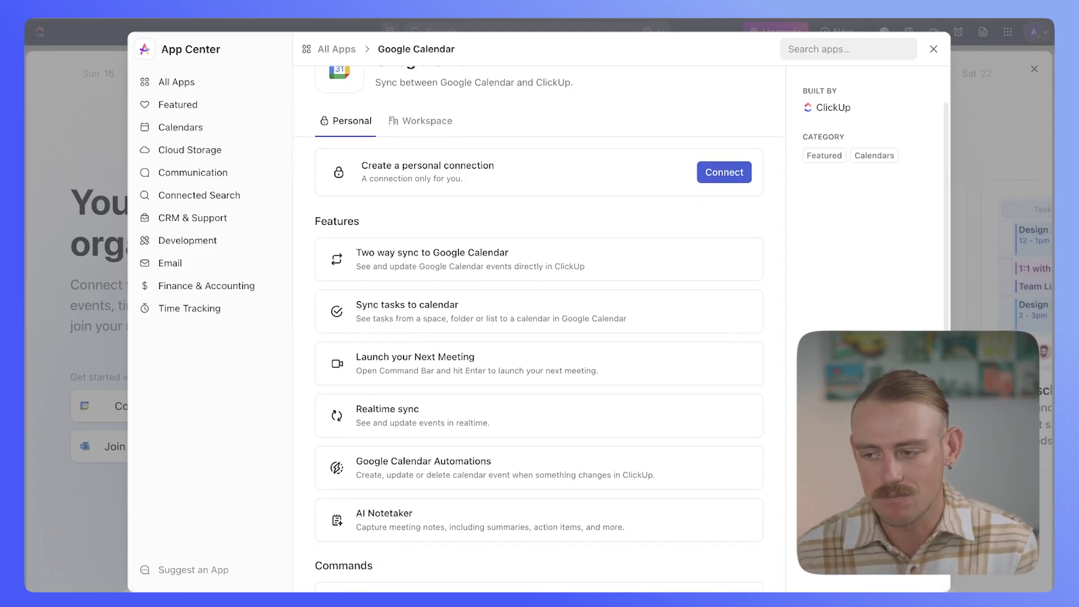
pyautogui.scroll(2, 725, 236)
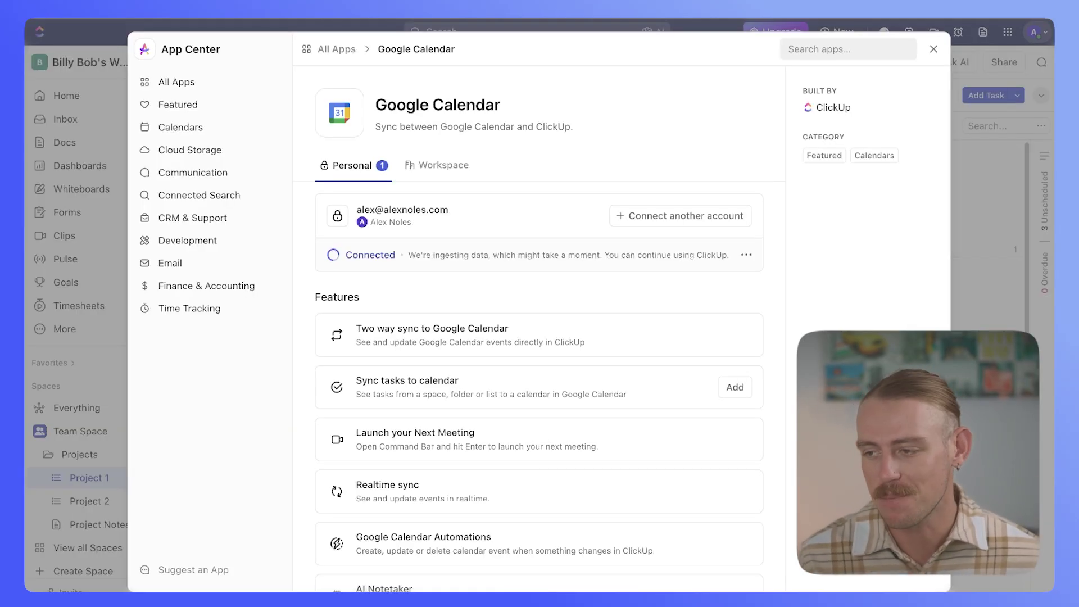
# Step: Check the Workspace tab to see whether Google Calendar supports workspace-wide connections
pyautogui.click(450, 175)
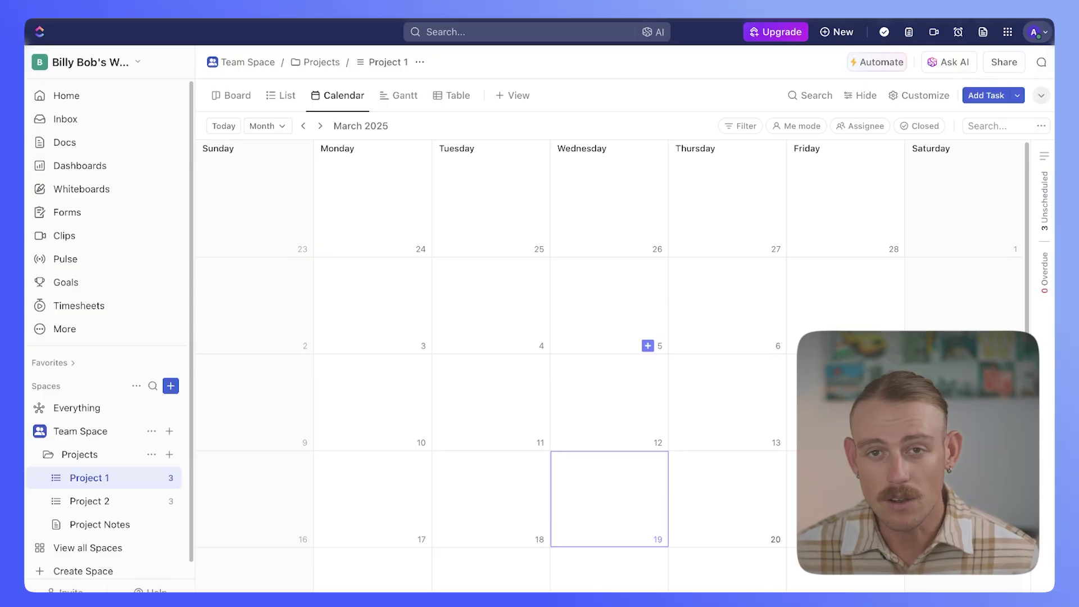
# Step: Open the ClickUp Brain assistant panel from Ask AI and close it again
pyautogui.click(952, 64)
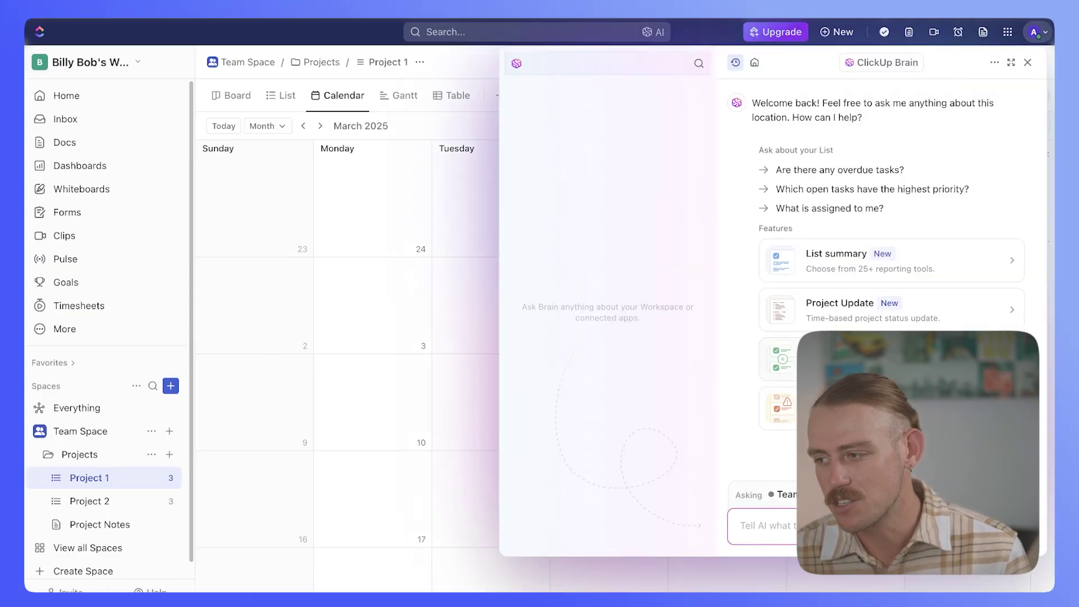
pyautogui.click(1028, 63)
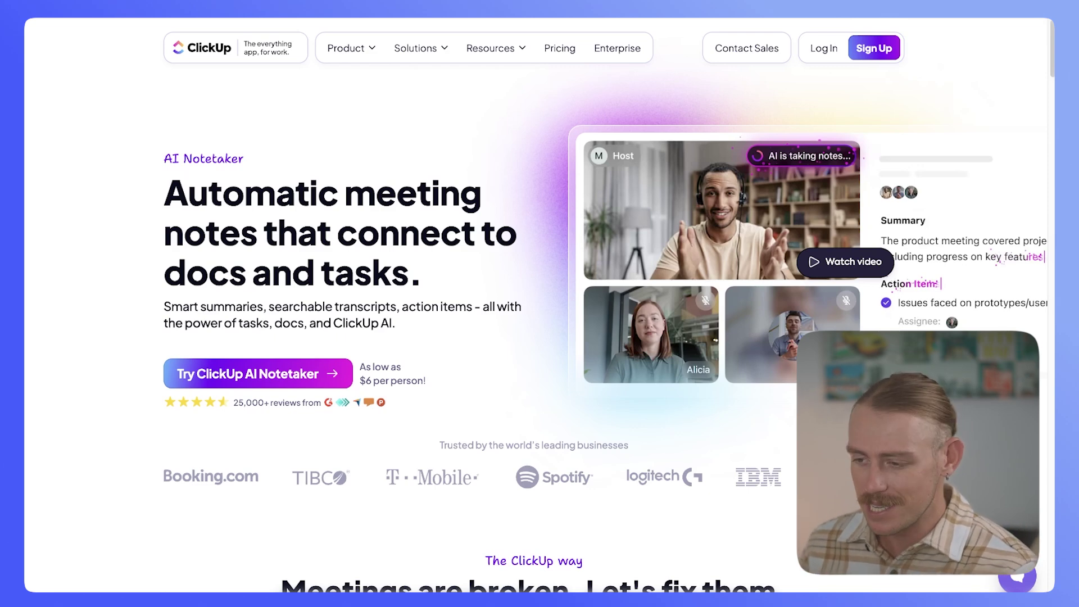
# Step: Scroll the AI Notetaker page down to the 'Real value at an unreal price' pricing table
pyautogui.scroll(-8, 643, 392)
pyautogui.scroll(8, 643, 393)
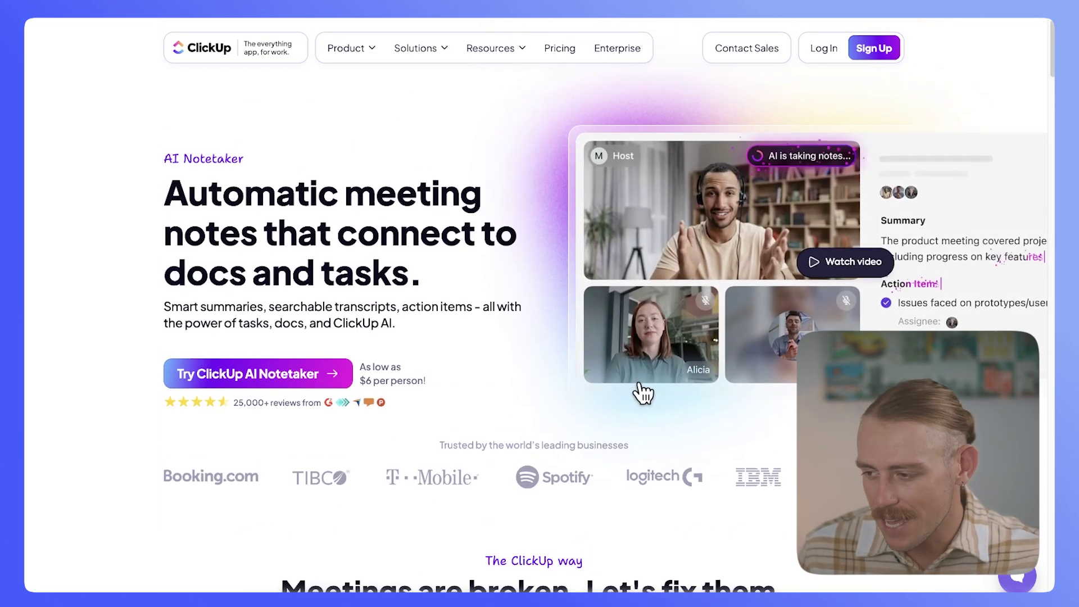
pyautogui.scroll(-1, 643, 393)
pyautogui.scroll(-15, 643, 393)
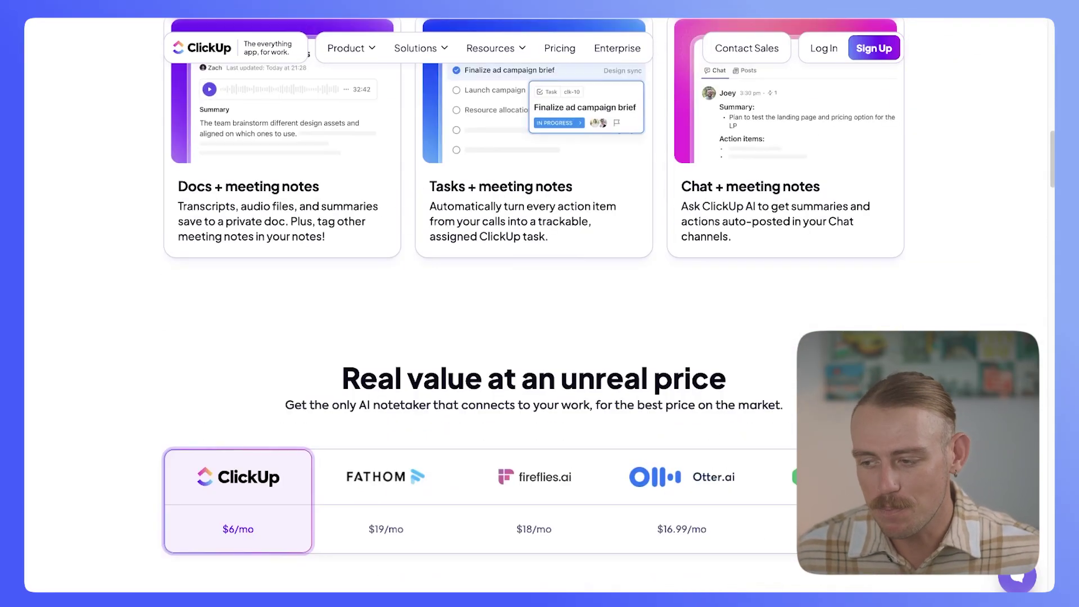
pyautogui.scroll(-1, 534, 303)
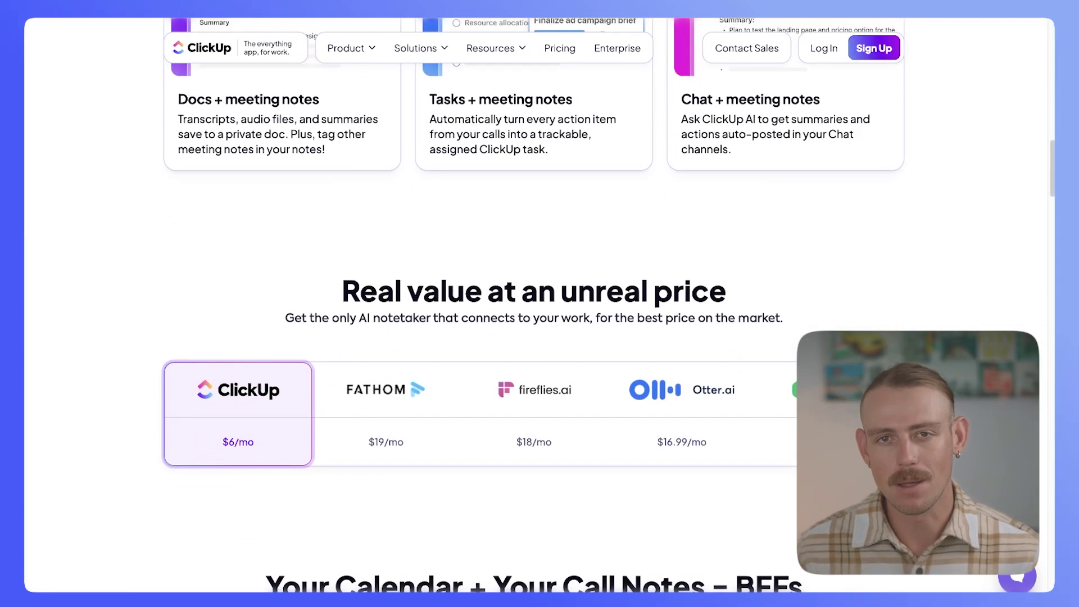